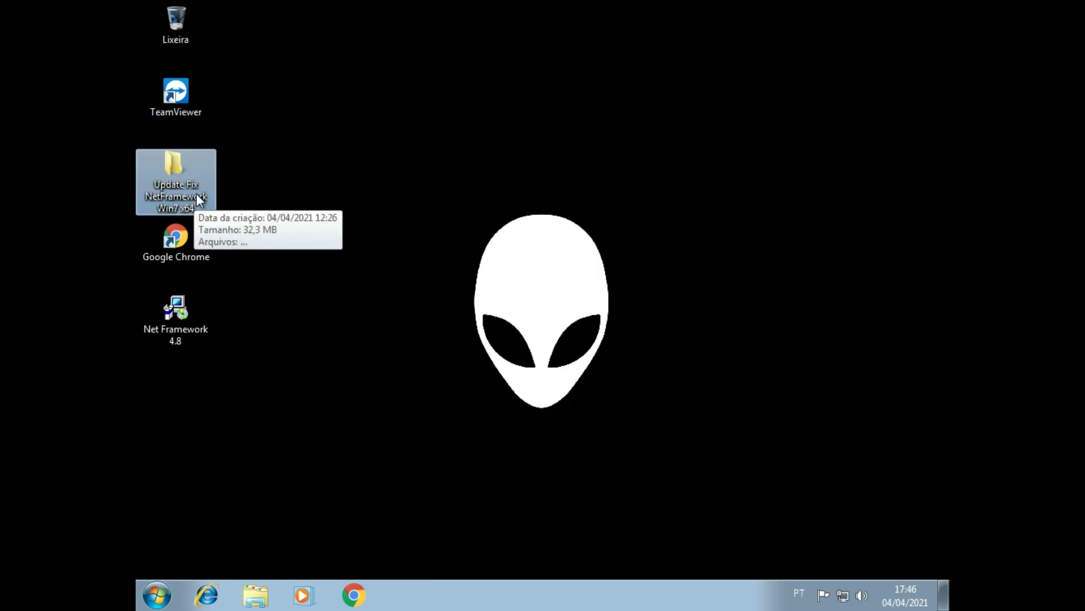
Examine the three update packages in the Update Fix NetFramework Win7 x64 folder on the desktop, and close the folder.
{"action": "double_click", "coordinate": [198, 199]}
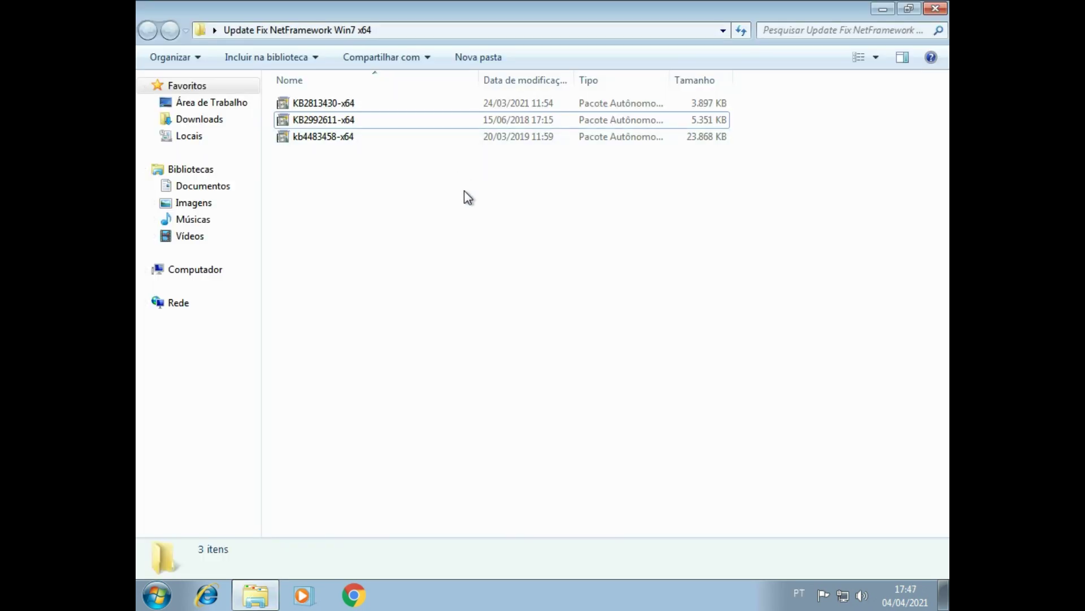
{"action": "left_click", "coordinate": [537, 103]}
{"action": "left_click", "coordinate": [537, 119]}
{"action": "left_click", "coordinate": [537, 138]}
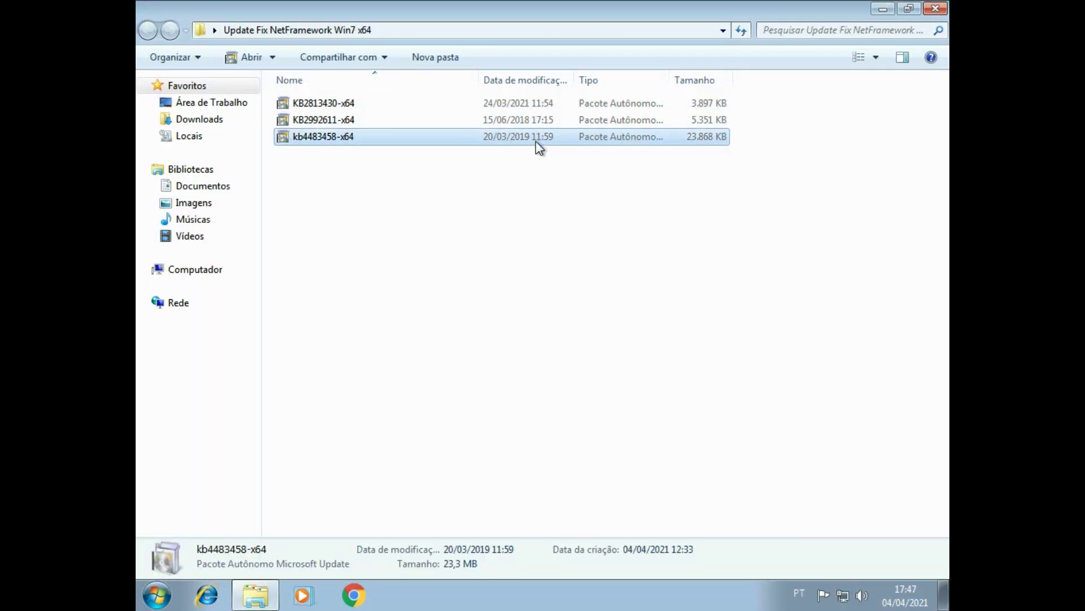
{"action": "left_click", "coordinate": [419, 105]}
{"action": "left_click", "coordinate": [407, 122]}
{"action": "left_click", "coordinate": [401, 126]}
{"action": "left_click", "coordinate": [394, 136]}
{"action": "left_click", "coordinate": [519, 261]}
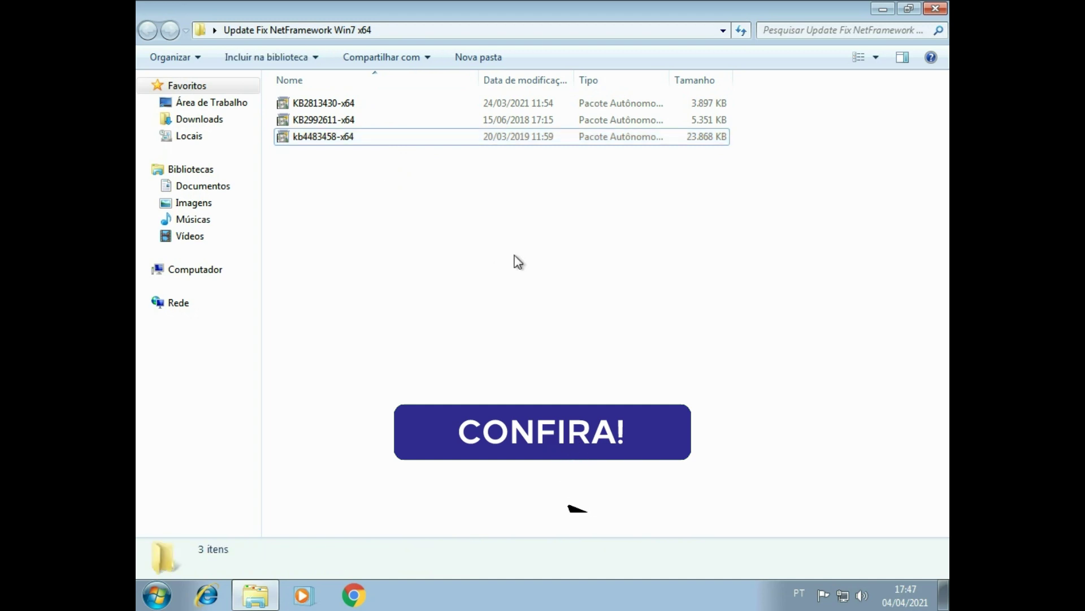
{"action": "left_click", "coordinate": [934, 9]}
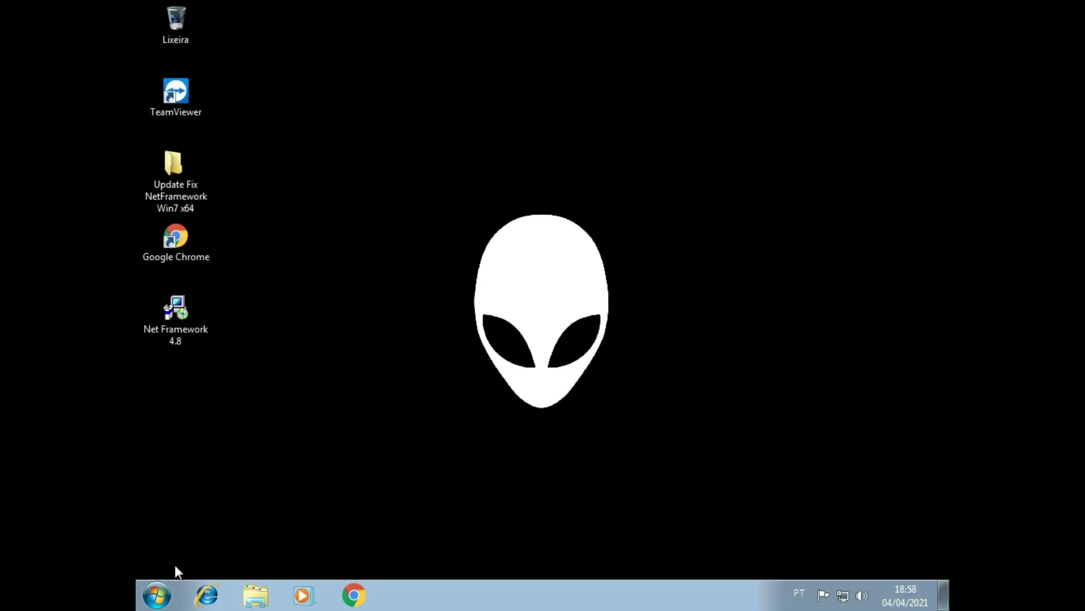
Open the Windows services console by running the command services.msc.
{"action": "left_click", "coordinate": [155, 591]}
{"action": "left_click", "coordinate": [154, 591]}
{"action": "left_click", "coordinate": [156, 594]}
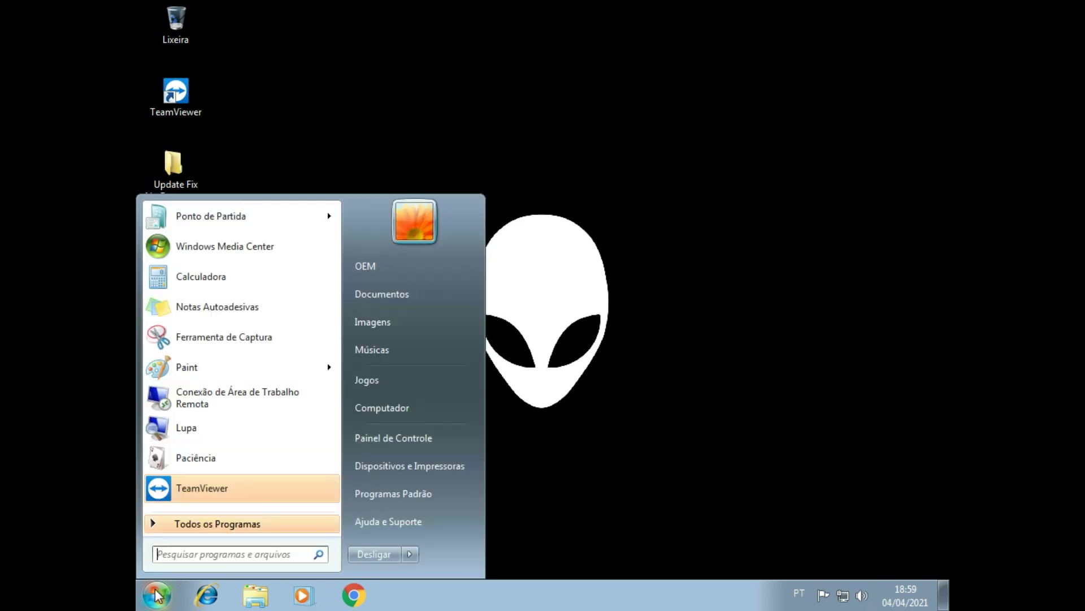
{"action": "type", "text": "exec"}
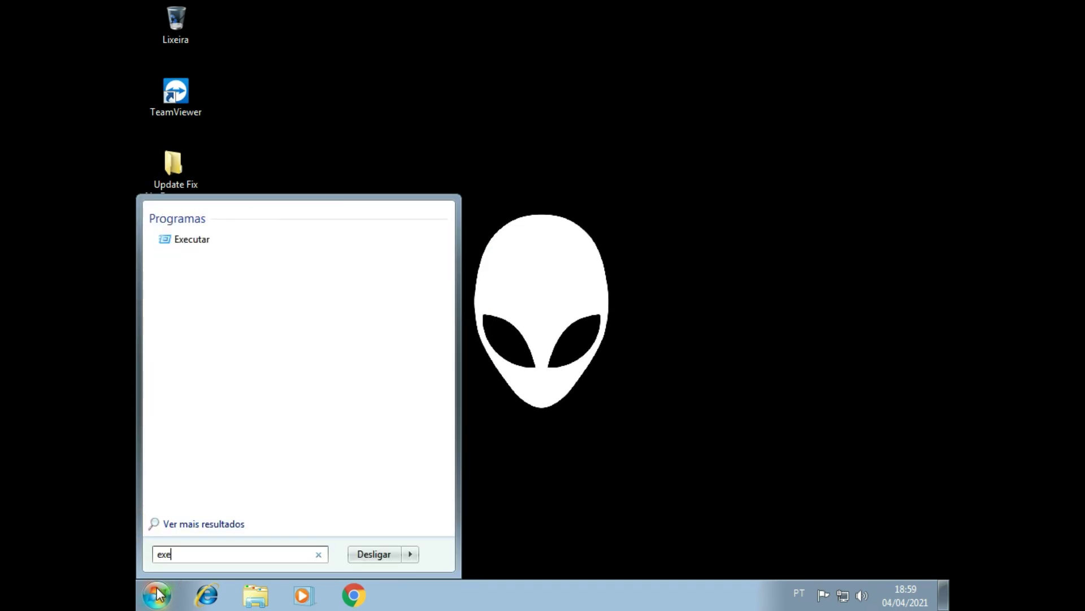
{"action": "left_click", "coordinate": [201, 239]}
{"action": "type", "text": "serv"}
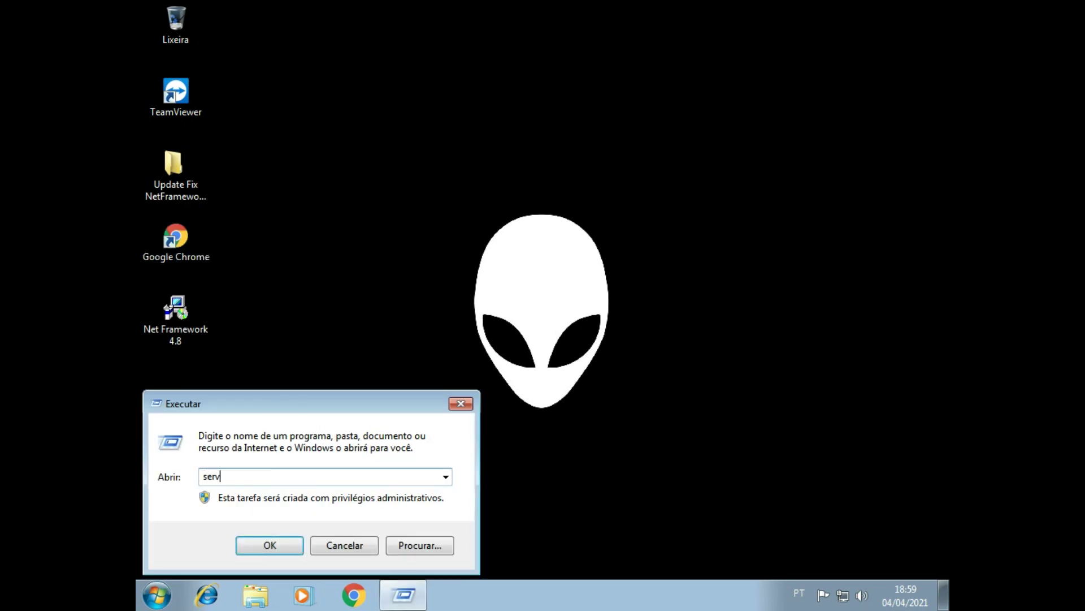
{"action": "type", "text": "ices.msc"}
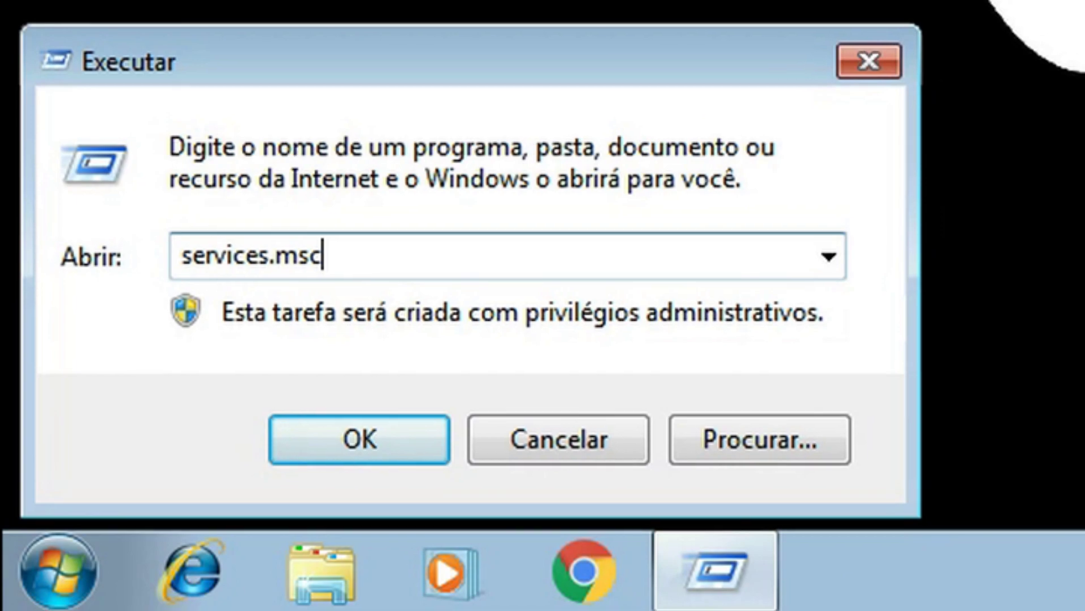
{"action": "key", "text": "Return"}
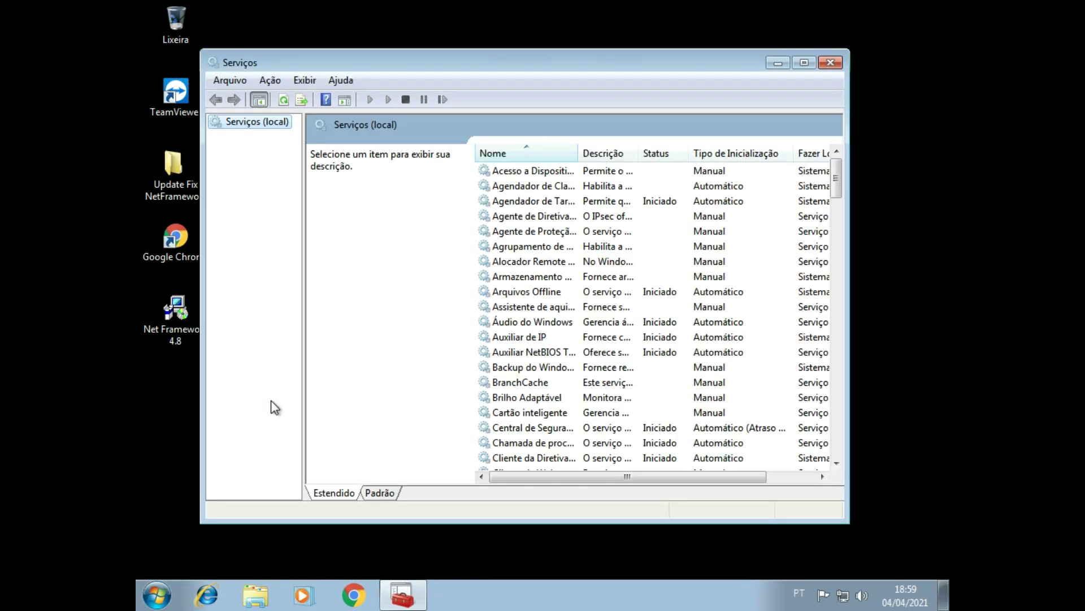
Maximize the services window and open the properties of the Windows Update service.
{"action": "double_click", "coordinate": [545, 63]}
{"action": "left_click_drag", "start_coordinate": [941, 128], "coordinate": [940, 478]}
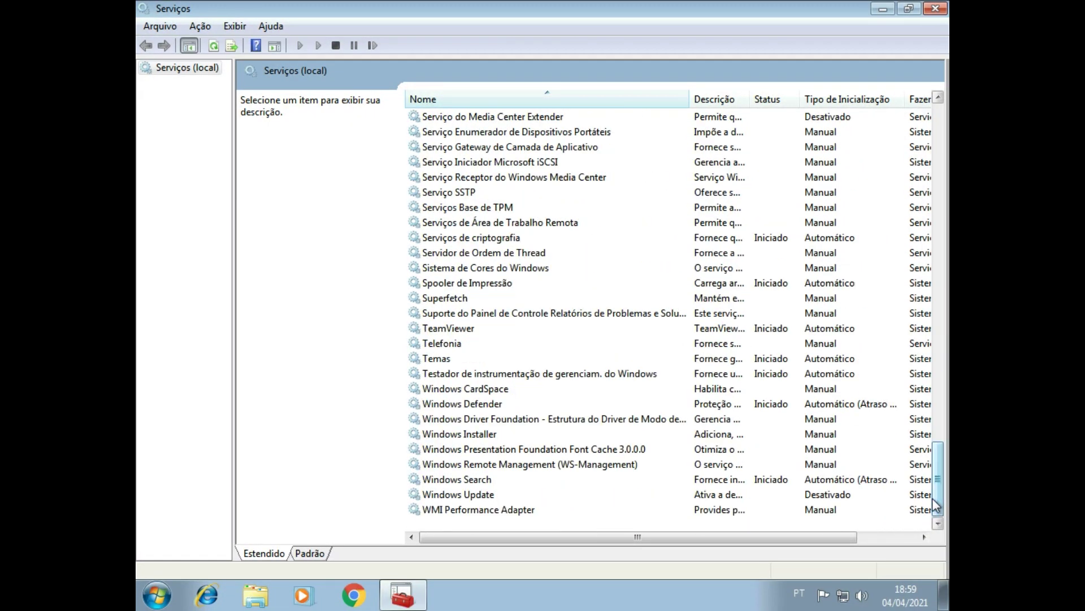
{"action": "left_click", "coordinate": [522, 495]}
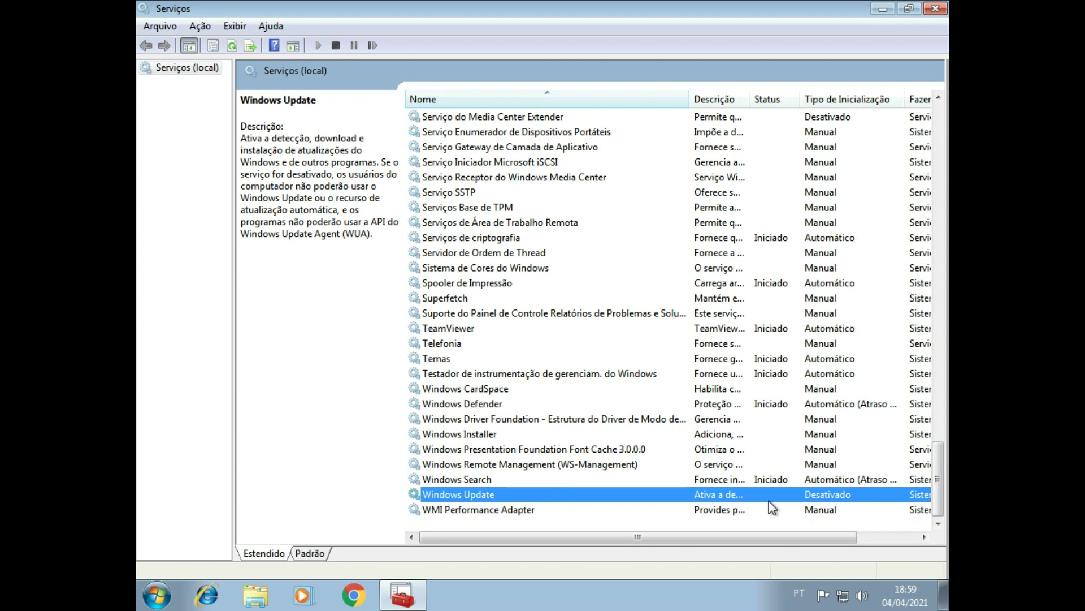
{"action": "double_click", "coordinate": [811, 497]}
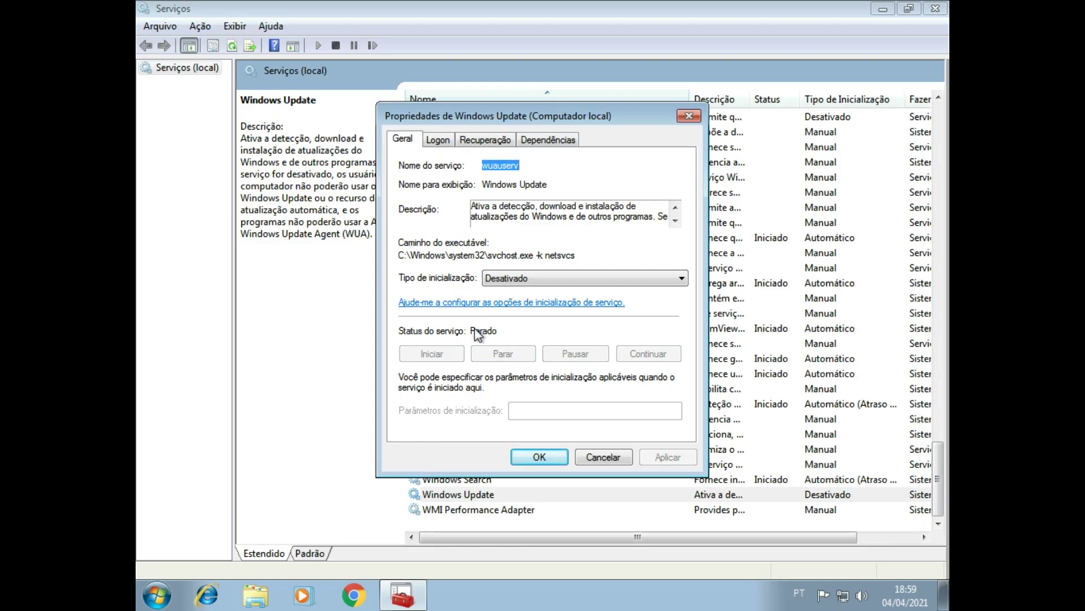
Set the Windows Update startup type to Automático and start the service, closing the services console when done.
{"action": "left_click", "coordinate": [524, 279]}
{"action": "left_click", "coordinate": [527, 302]}
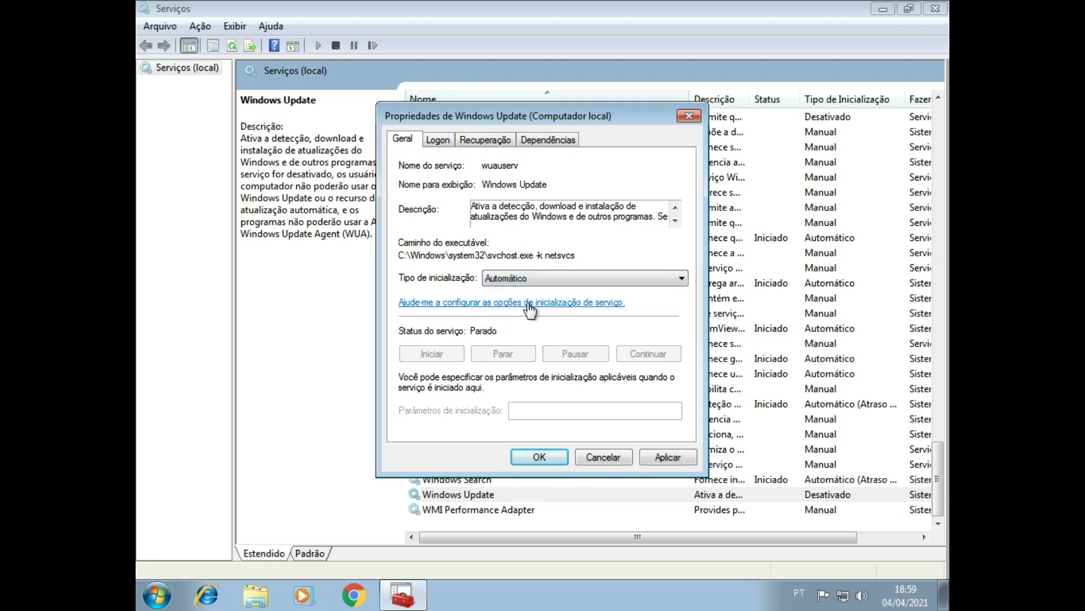
{"action": "left_click", "coordinate": [660, 457]}
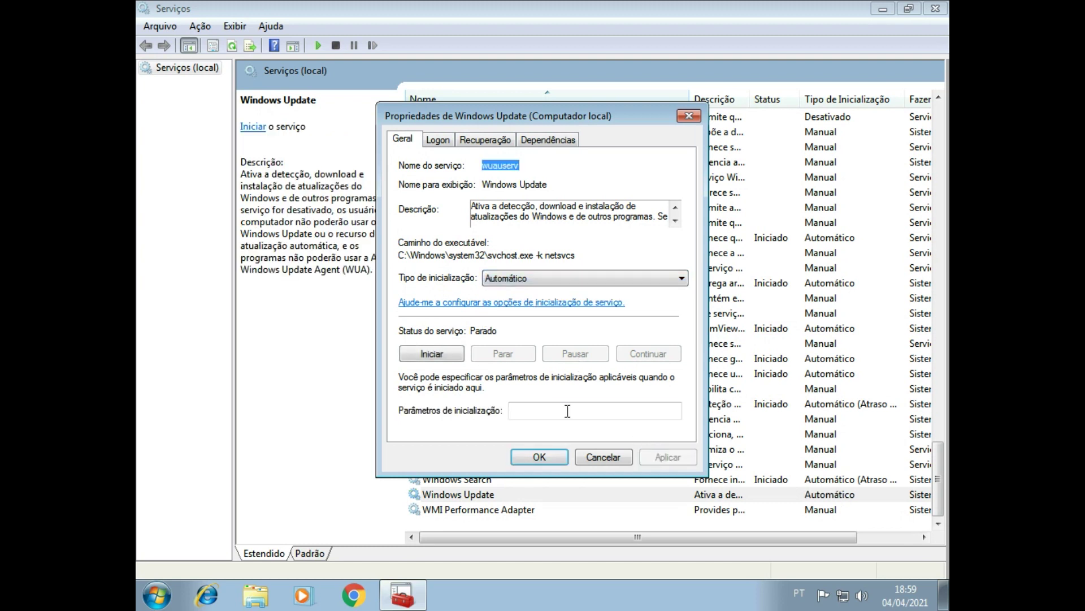
{"action": "left_click", "coordinate": [449, 360]}
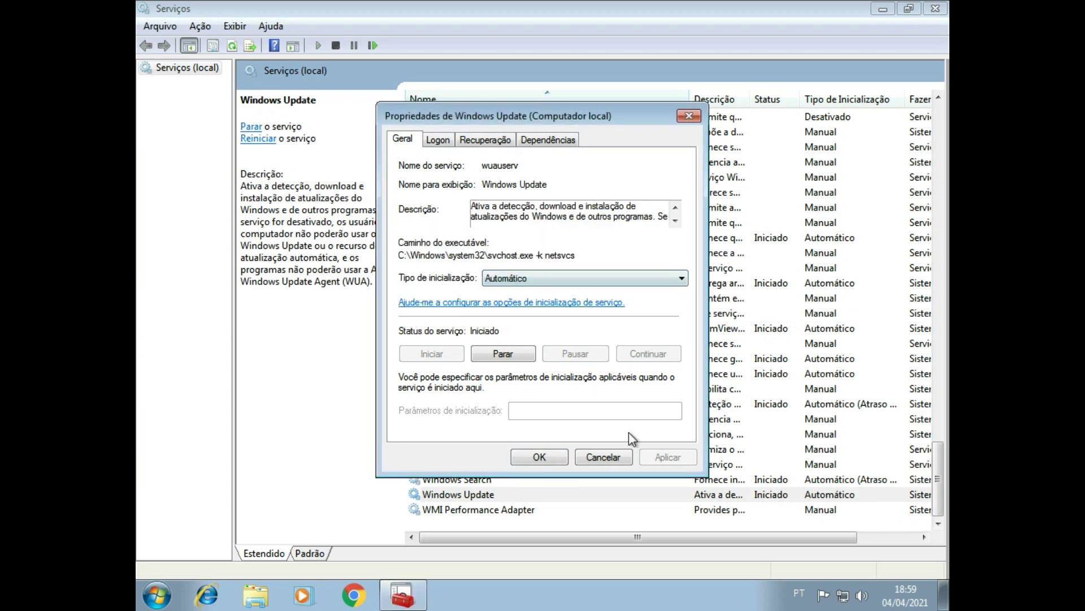
{"action": "left_click", "coordinate": [540, 456]}
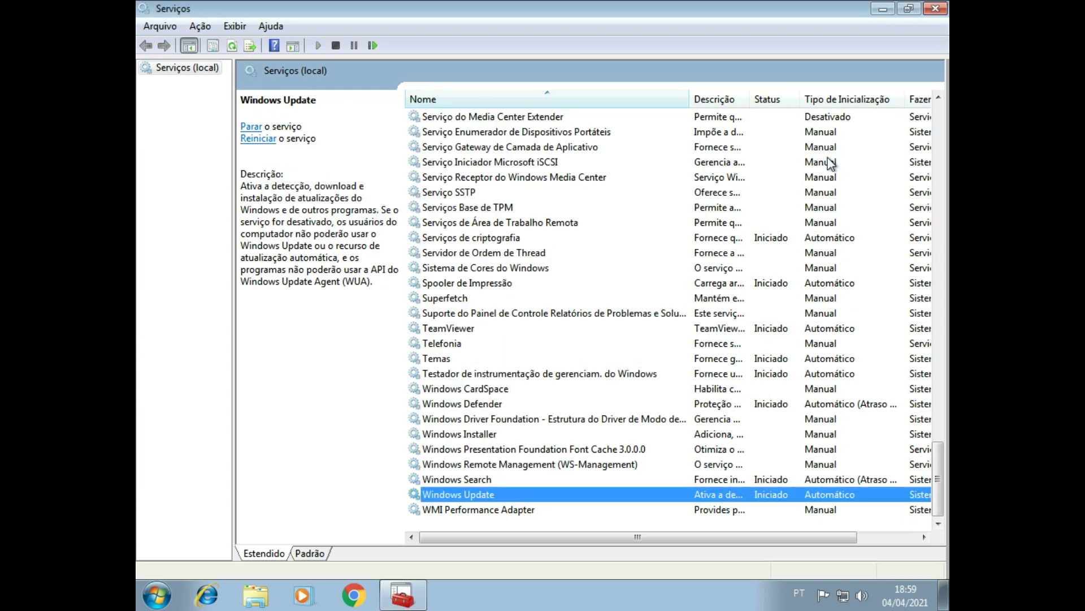
{"action": "left_click", "coordinate": [934, 10]}
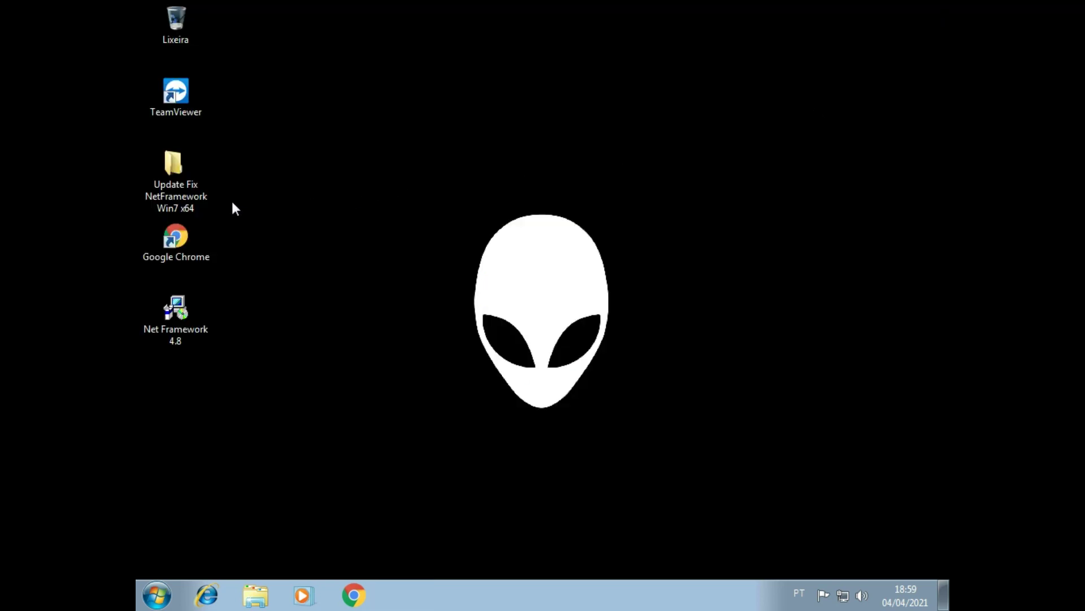
Install the KB2813430-x64 update from the Update Fix NetFramework Win7 x64 folder without restarting.
{"action": "double_click", "coordinate": [199, 203]}
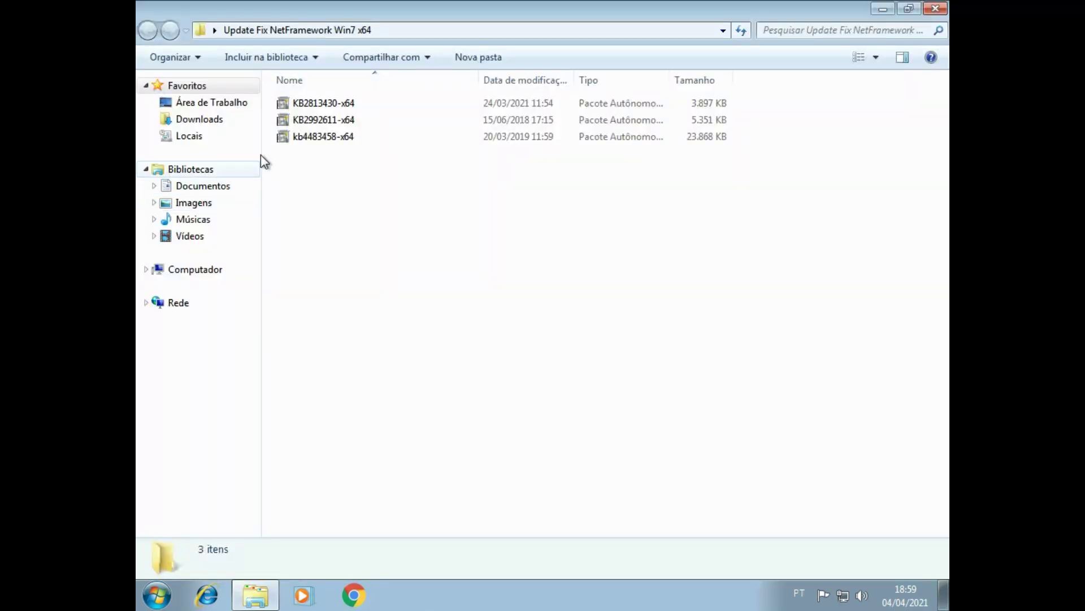
{"action": "double_click", "coordinate": [348, 105]}
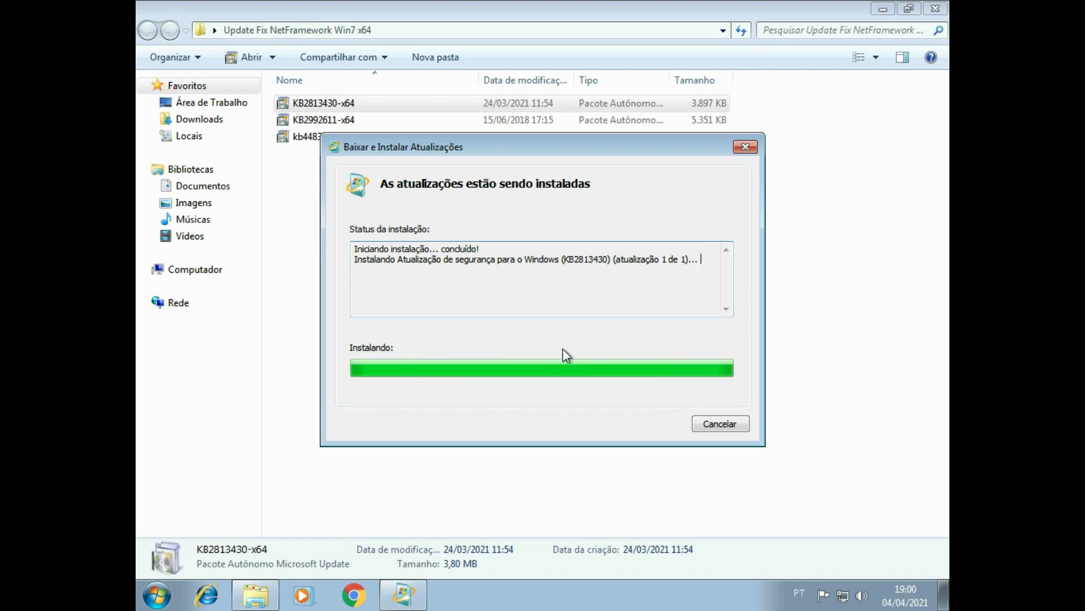
{"action": "left_click", "coordinate": [728, 427]}
Install the KB2992611-x64 update package from the same folder.
{"action": "key", "text": "Down"}
{"action": "key", "text": "Return"}
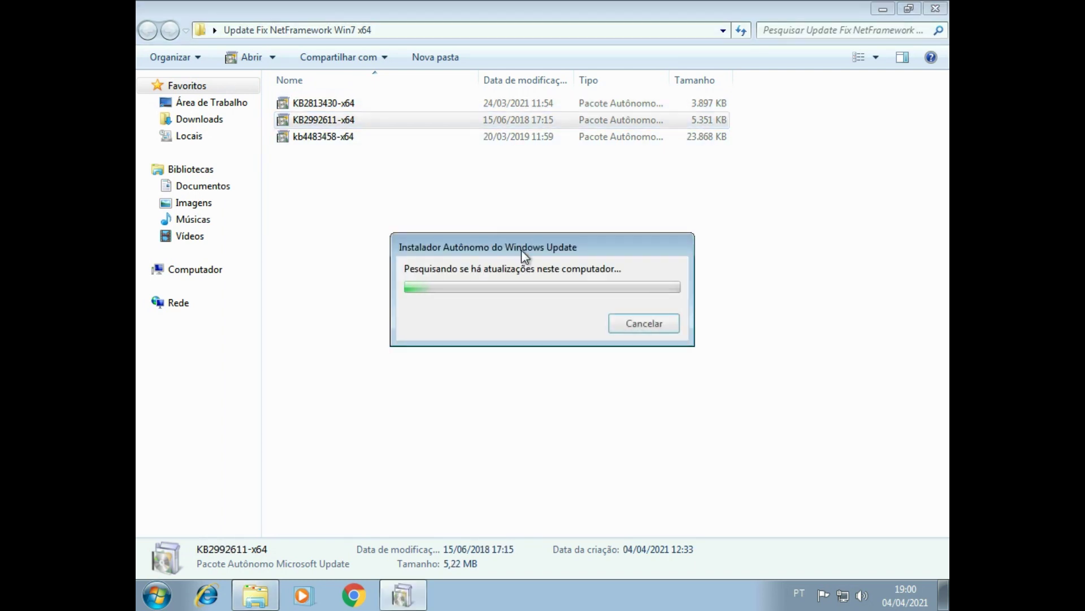
{"action": "left_click", "coordinate": [567, 358]}
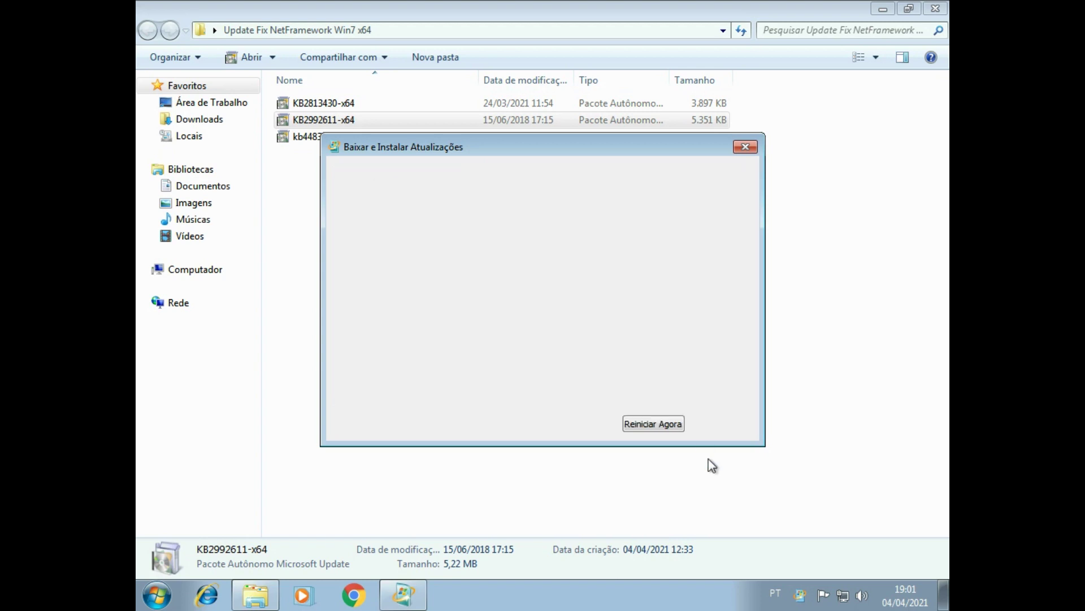
Install the kb4483458-x64 update without restarting immediately, and close the update folder.
{"action": "double_click", "coordinate": [407, 140]}
{"action": "left_click", "coordinate": [557, 356]}
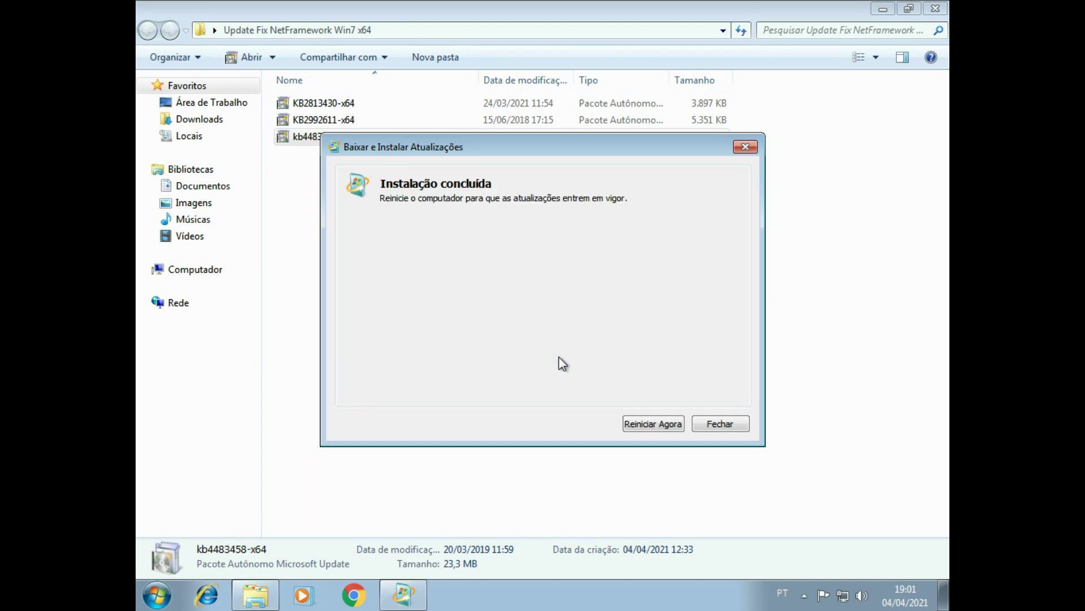
{"action": "left_click", "coordinate": [717, 425]}
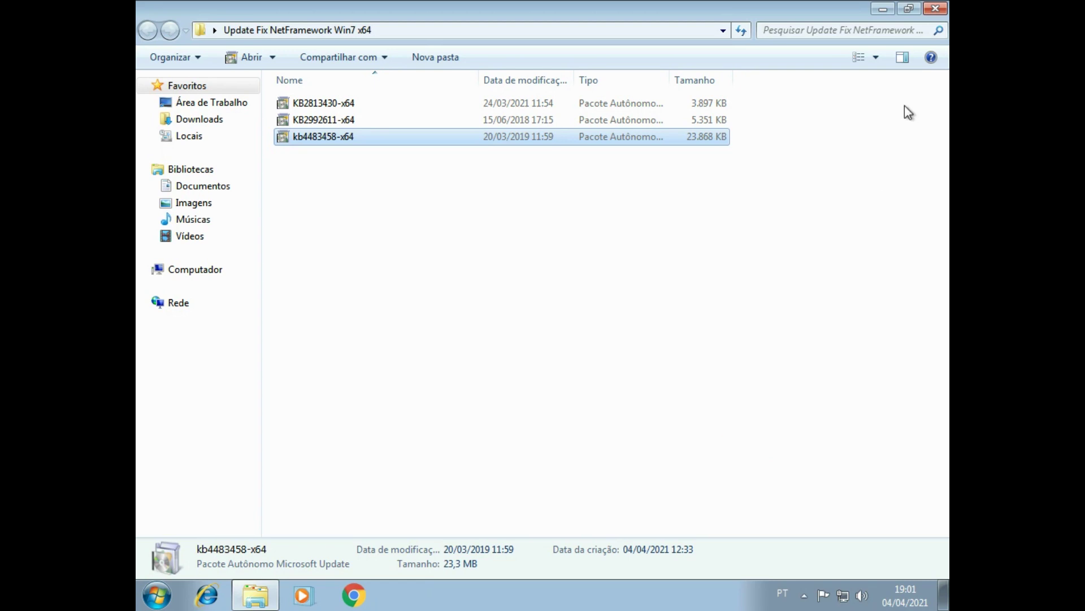
{"action": "left_click", "coordinate": [935, 8]}
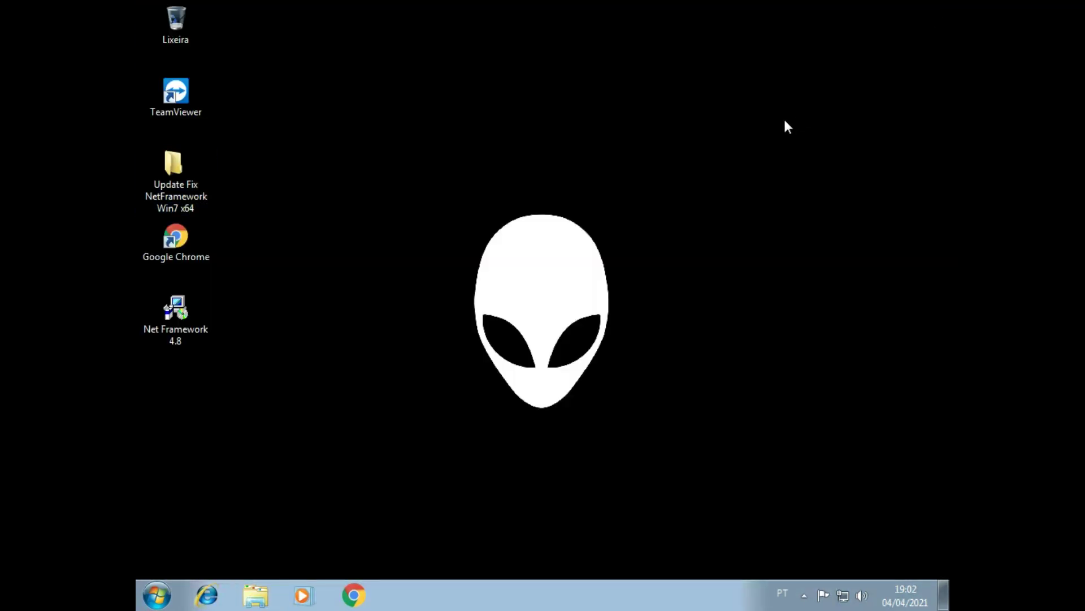
Restart the computer so the installed updates take effect.
{"action": "left_click", "coordinate": [157, 596]}
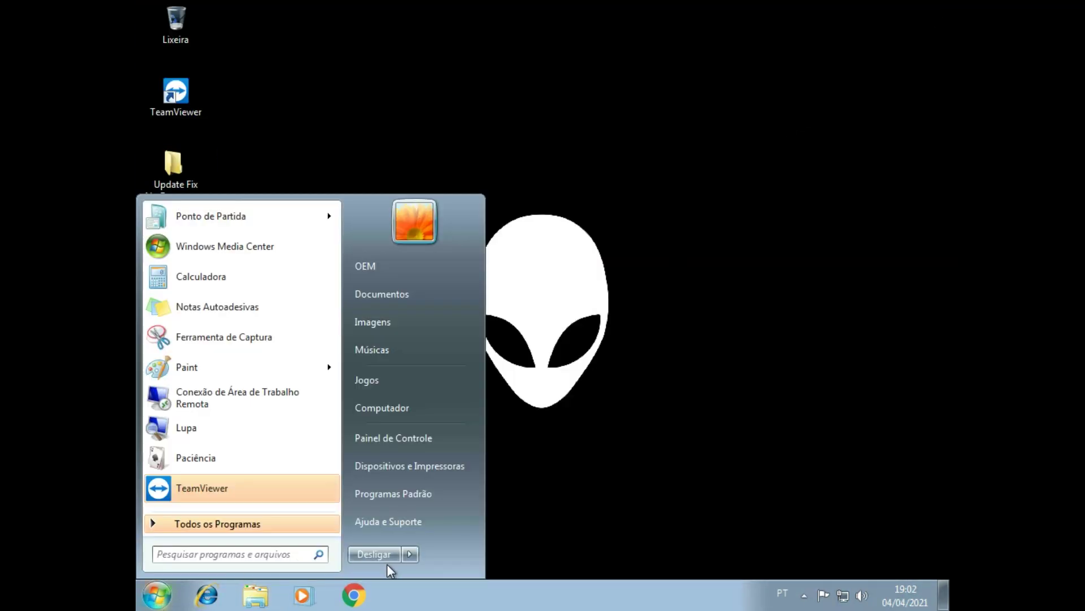
{"action": "left_click", "coordinate": [408, 561]}
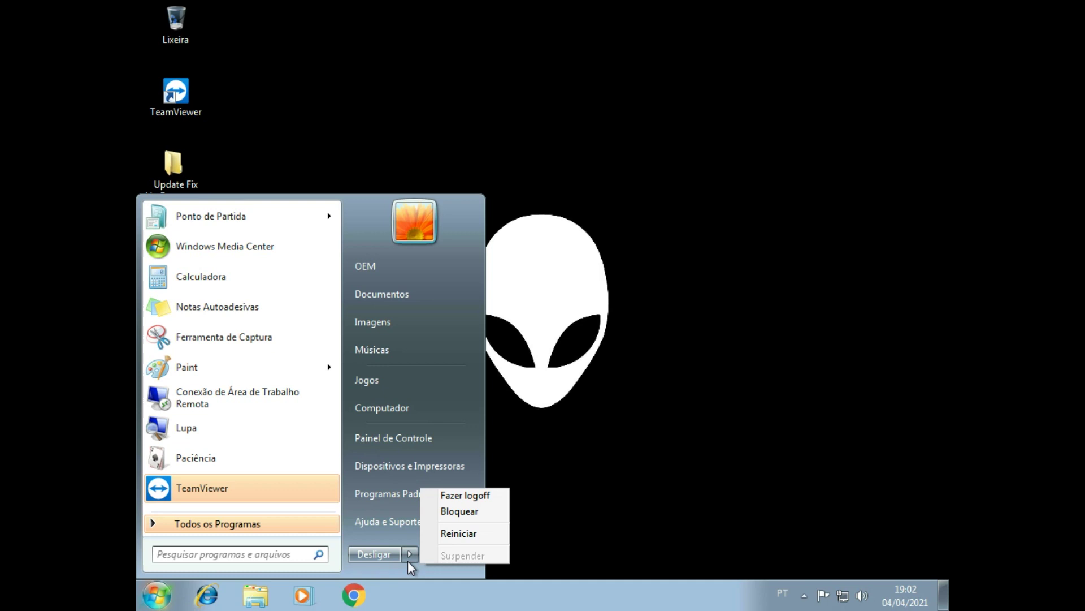
{"action": "left_click", "coordinate": [459, 534]}
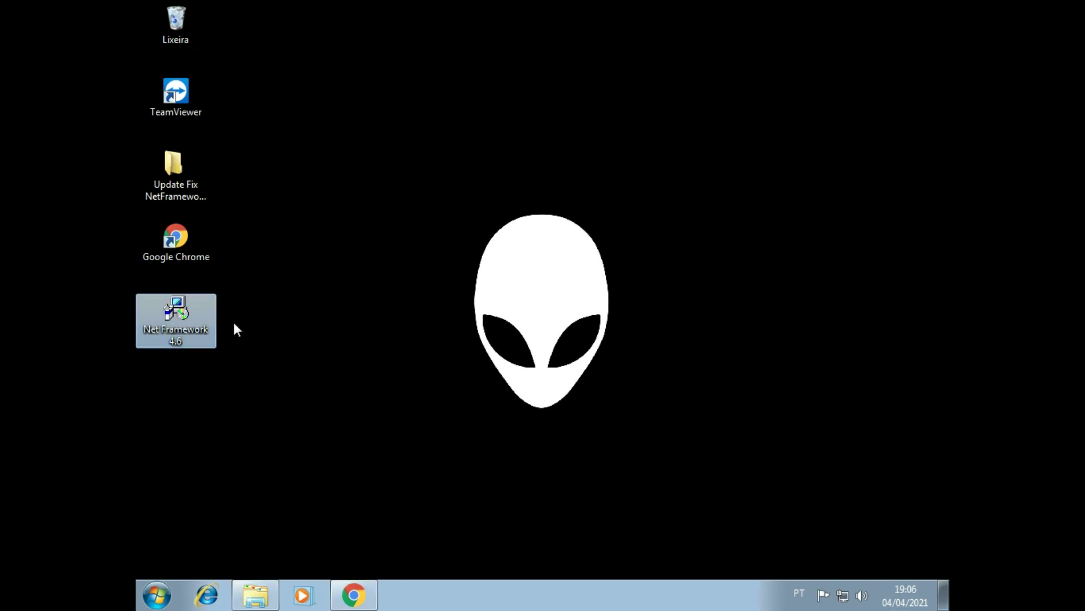
Install .NET Framework 4.6 with the Net Framework 4.6 installer on the desktop, allowing it to run and finishing the setup.
{"action": "double_click", "coordinate": [191, 335]}
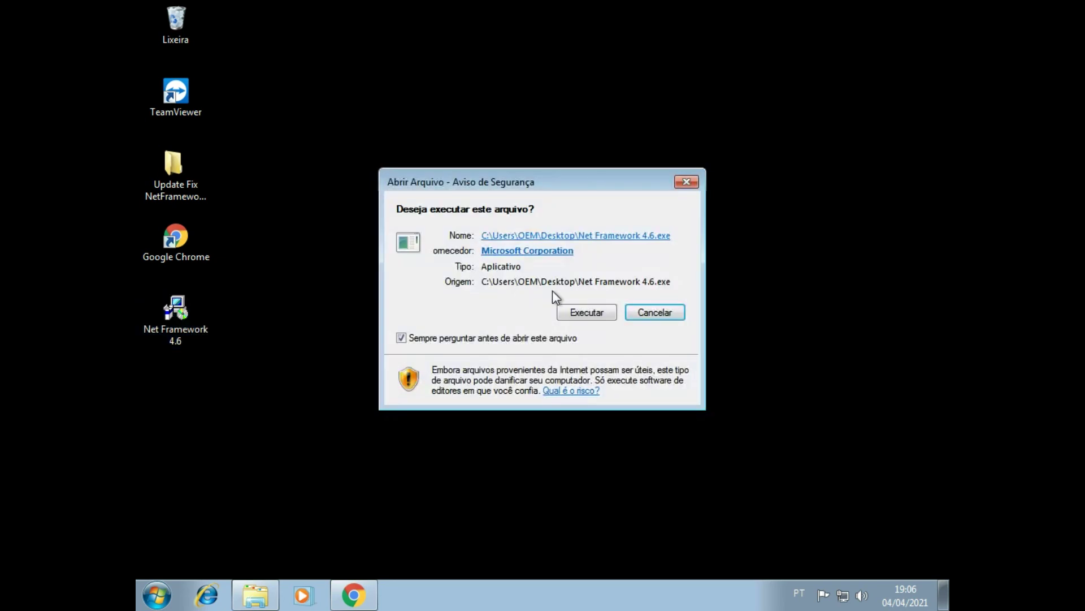
{"action": "left_click", "coordinate": [572, 311]}
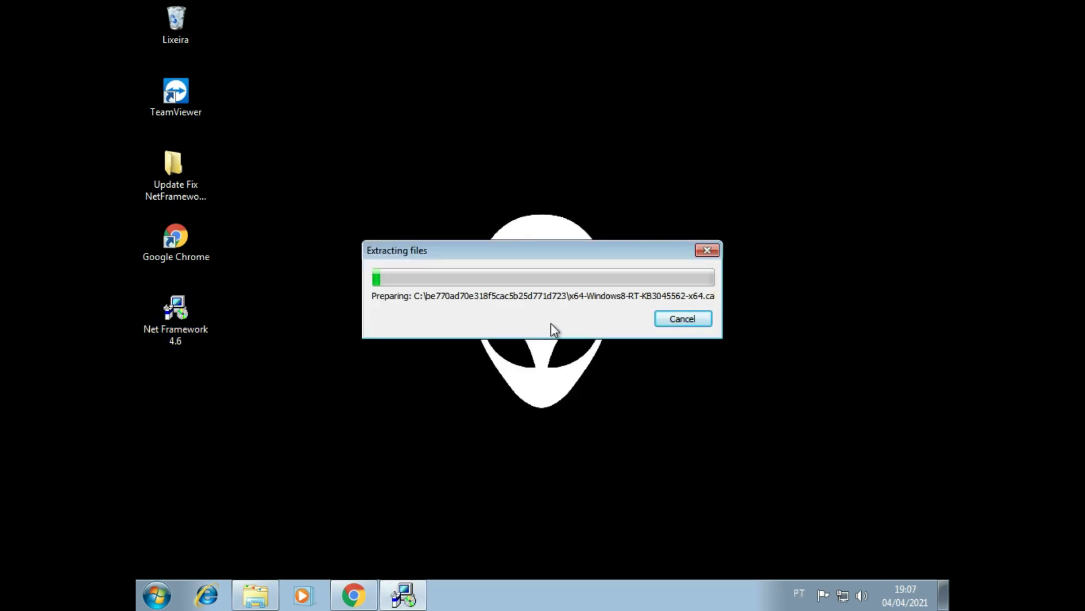
{"action": "left_click_drag", "start_coordinate": [483, 254], "coordinate": [650, 467]}
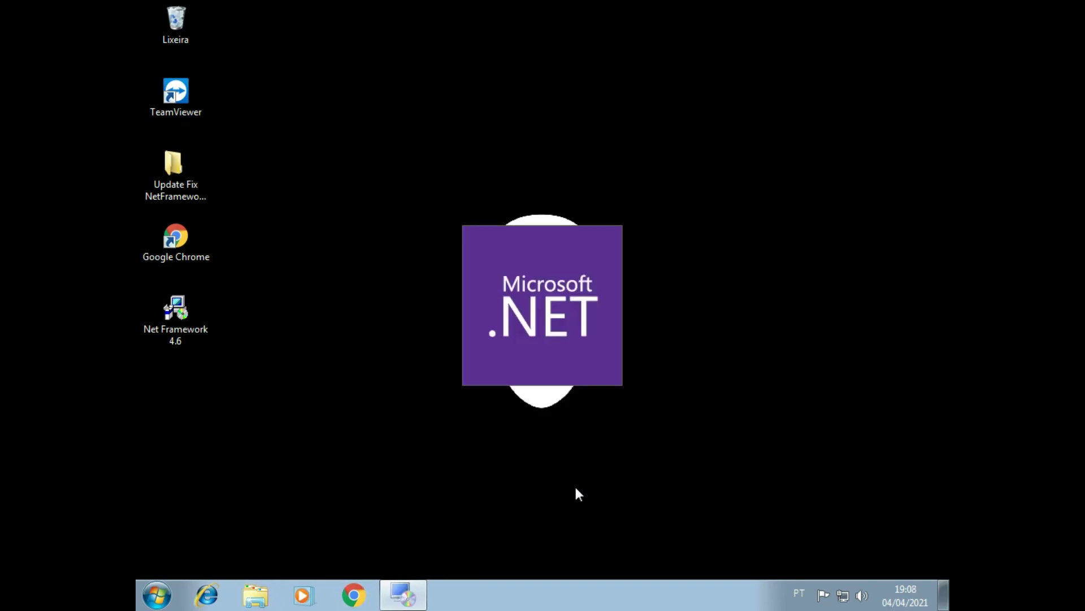
{"action": "left_click", "coordinate": [629, 471]}
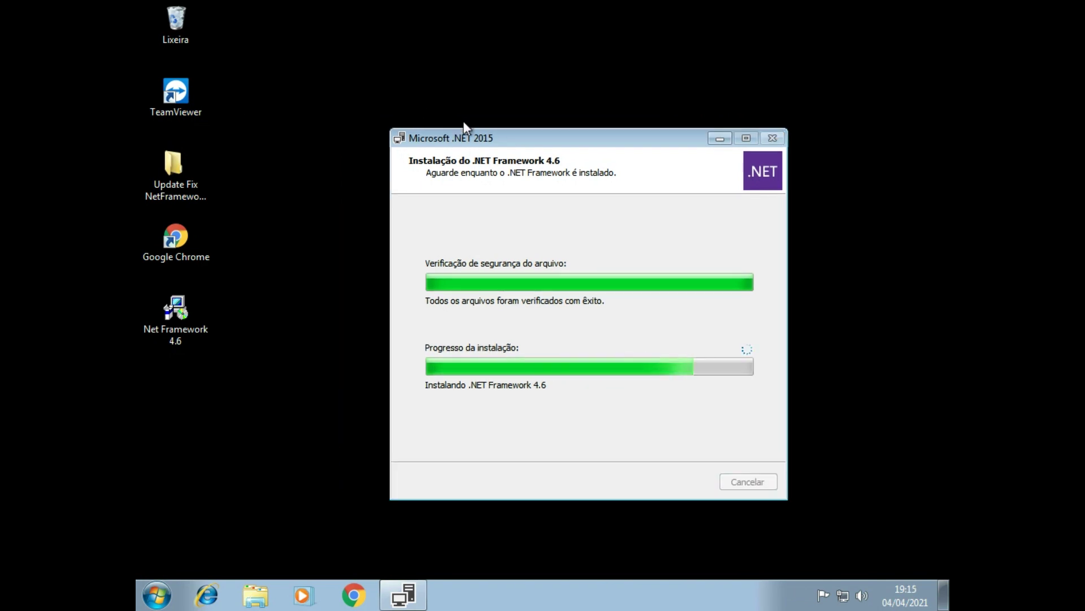
{"action": "left_click_drag", "start_coordinate": [454, 134], "coordinate": [431, 72]}
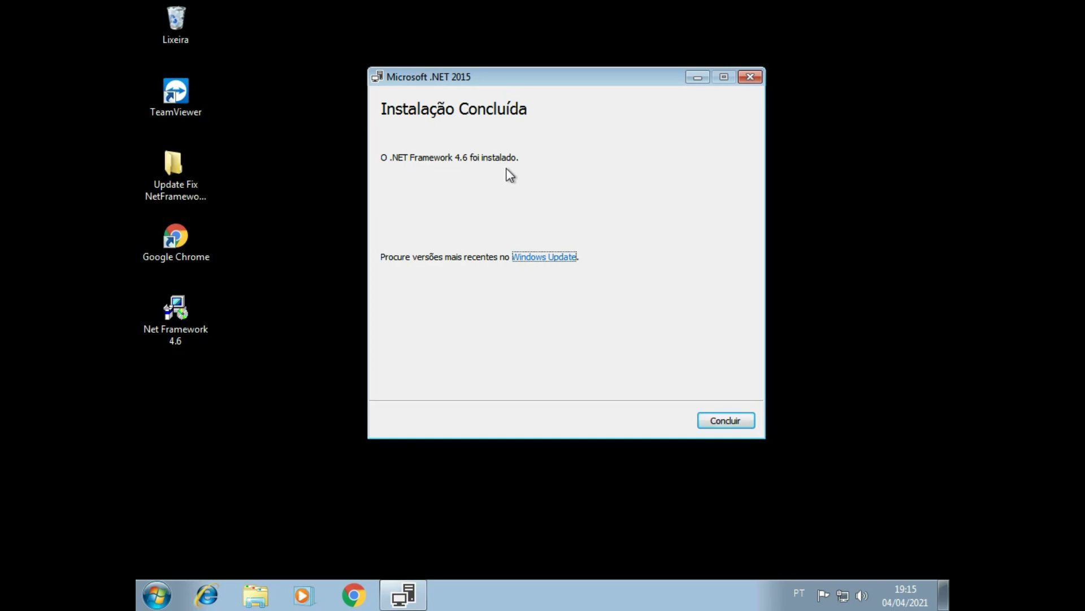
{"action": "left_click", "coordinate": [729, 422]}
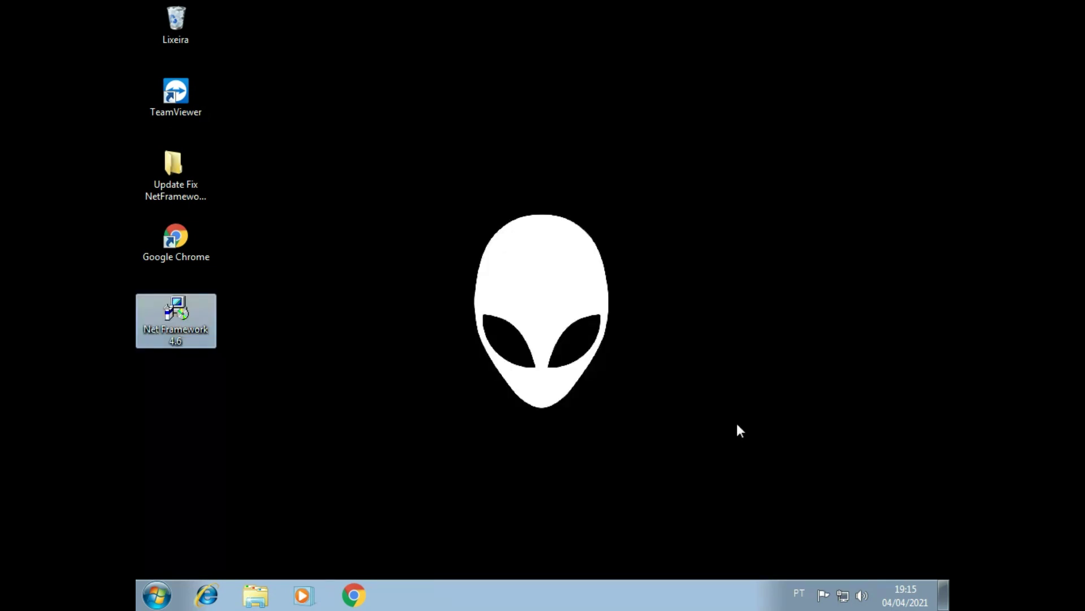